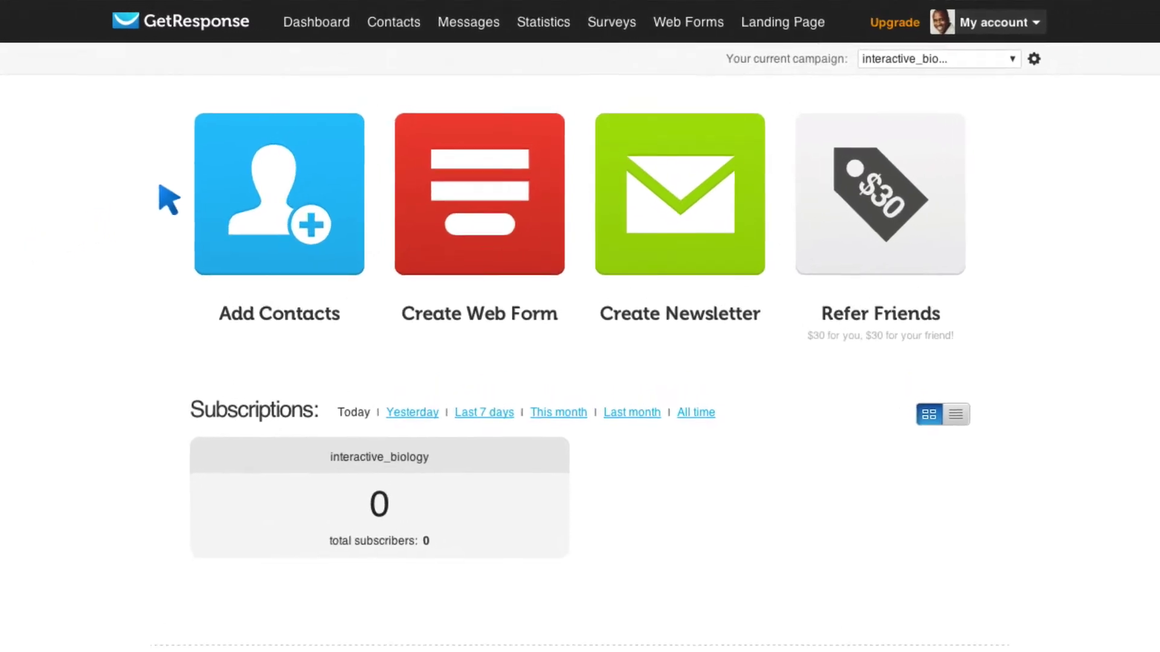
Start a new autoresponder from the Messages menu, which defaults to a Time-based trigger.
{"action": "mouse_move", "coordinate": [469, 35]}
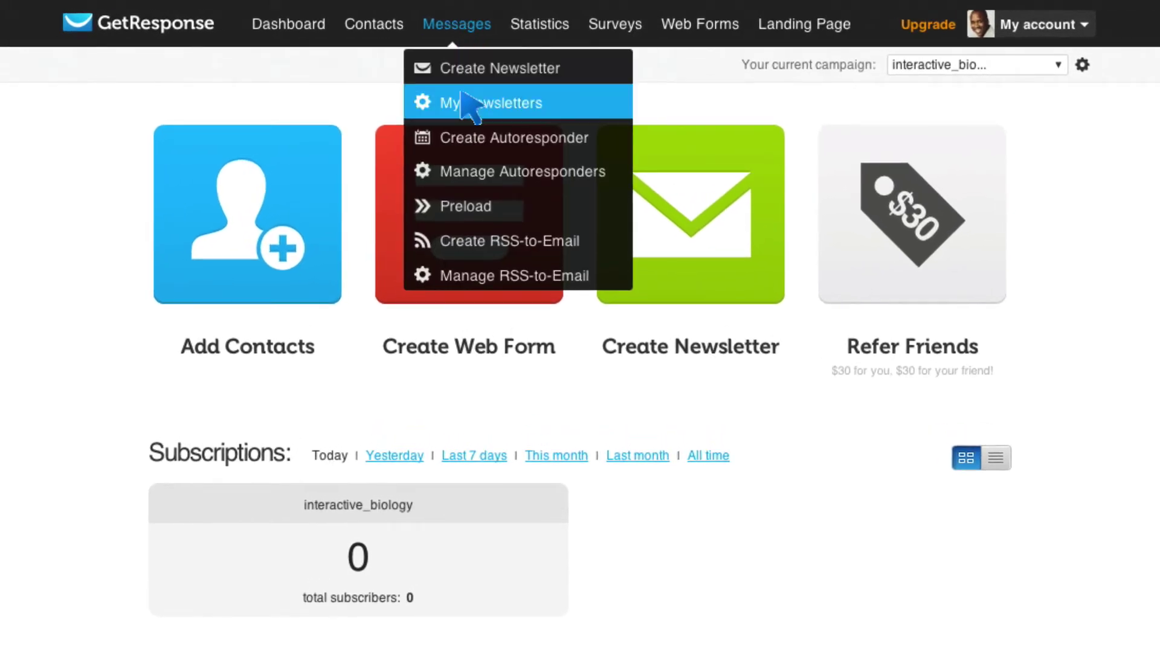
{"action": "left_click", "coordinate": [456, 123]}
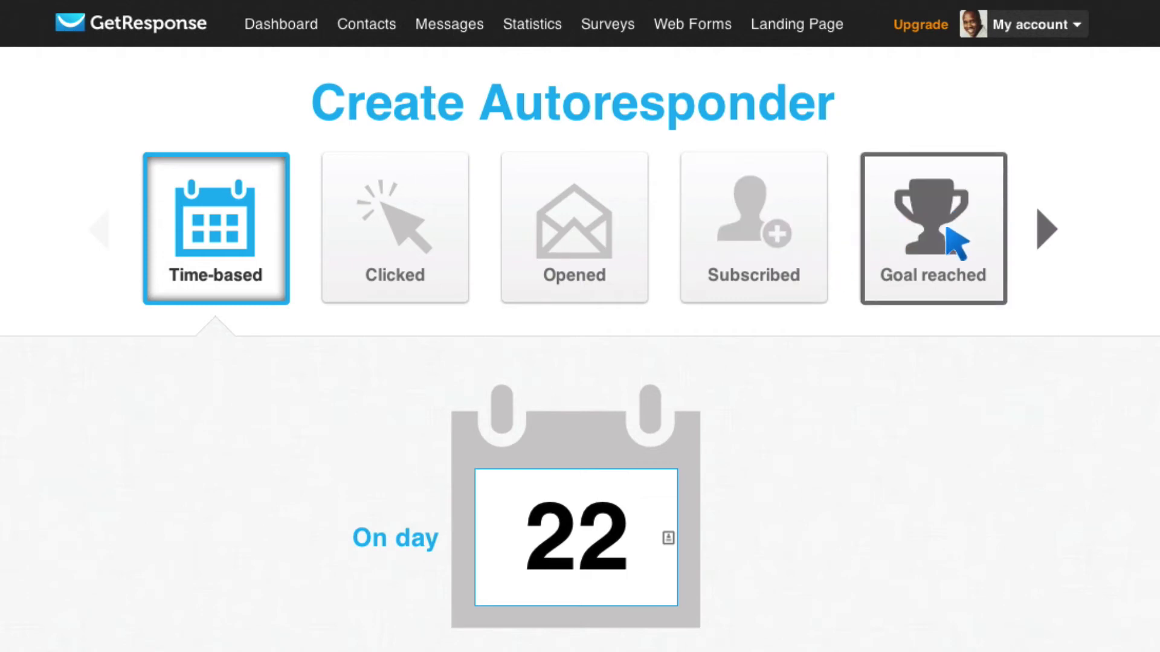
{"action": "left_click", "coordinate": [1038, 211]}
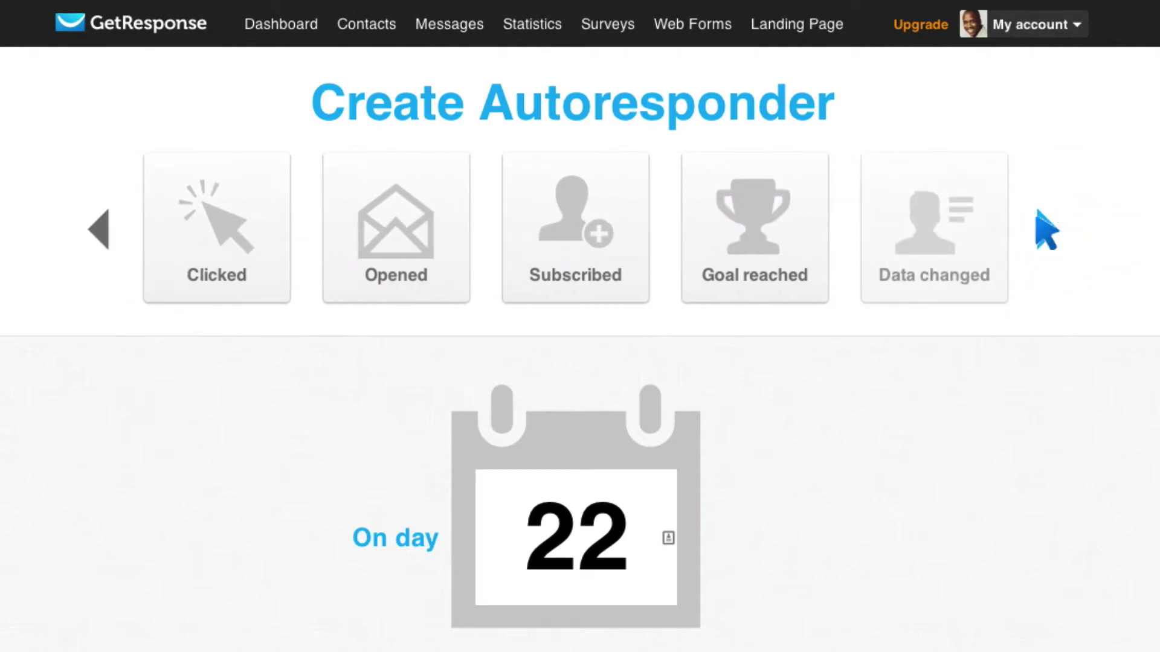
{"action": "left_click", "coordinate": [1038, 211]}
{"action": "left_click", "coordinate": [1038, 214]}
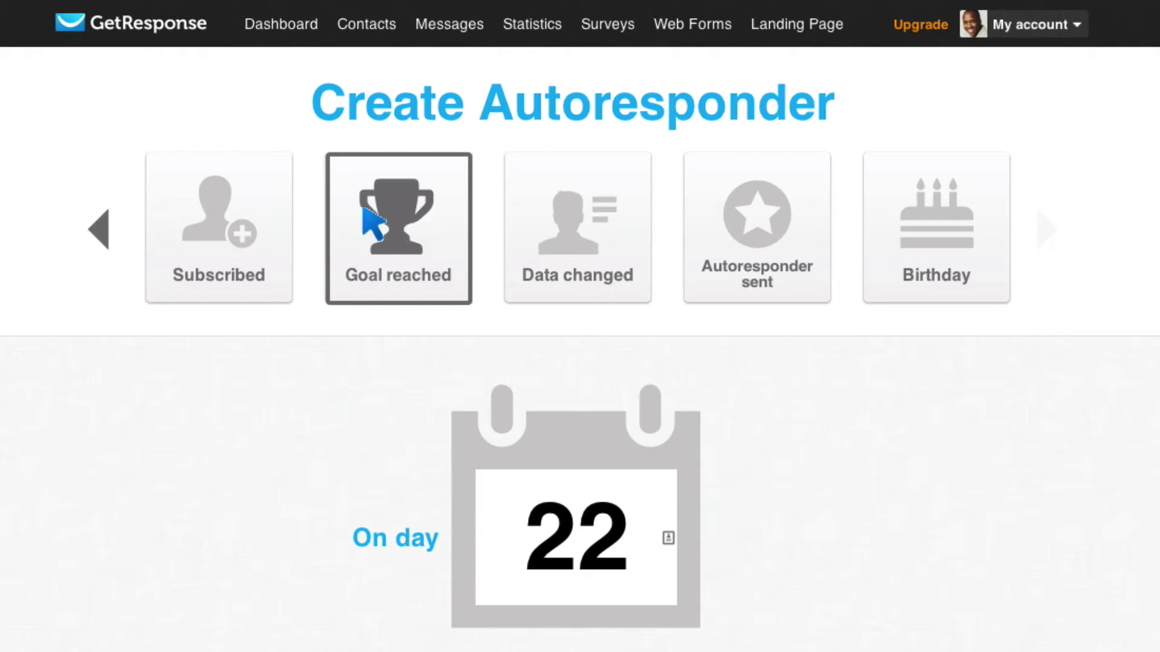
{"action": "left_click", "coordinate": [95, 229]}
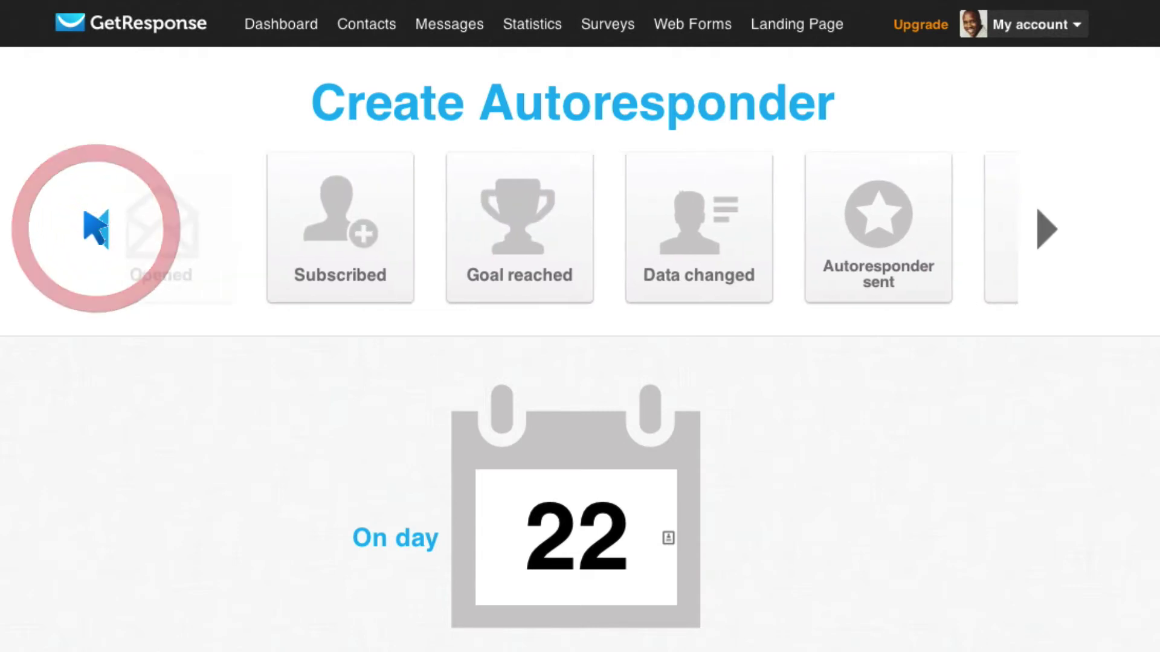
{"action": "left_click", "coordinate": [95, 228]}
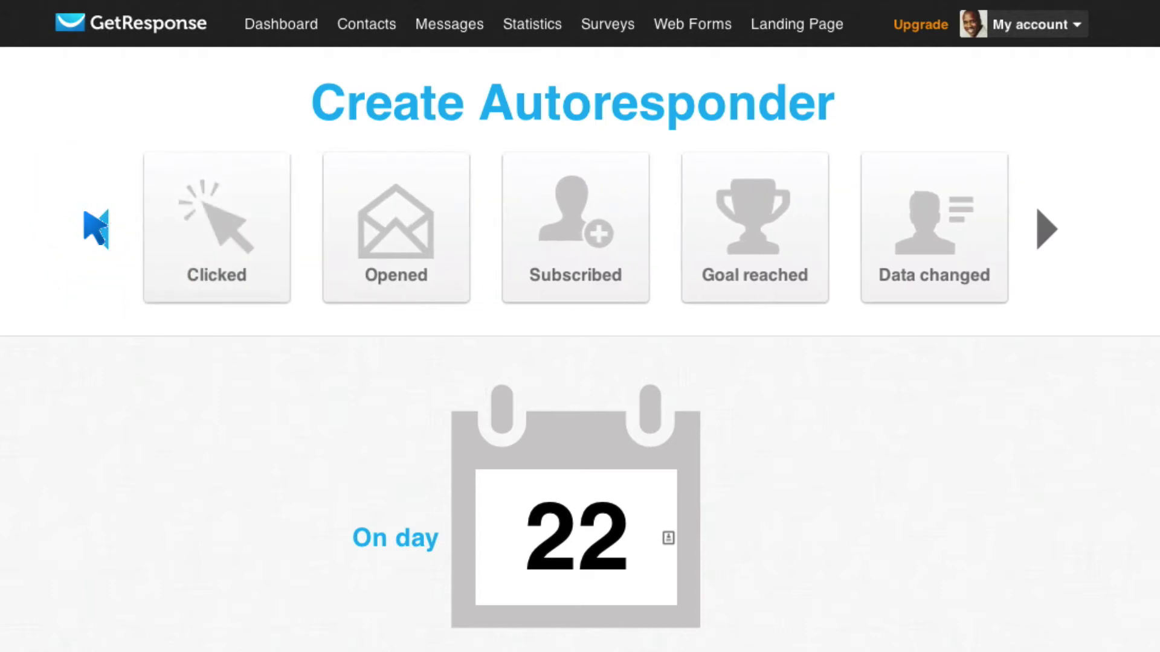
{"action": "left_click", "coordinate": [85, 213]}
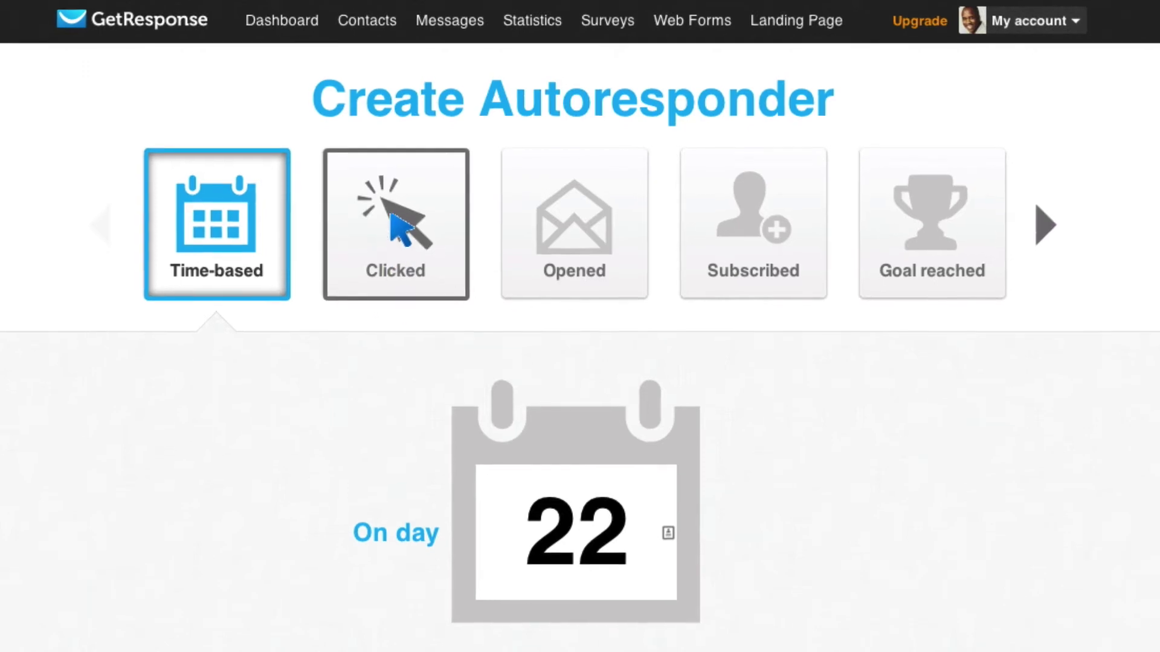
Use the Clicked trigger for any campaign, watching the Make The Most message.
{"action": "left_click", "coordinate": [403, 192]}
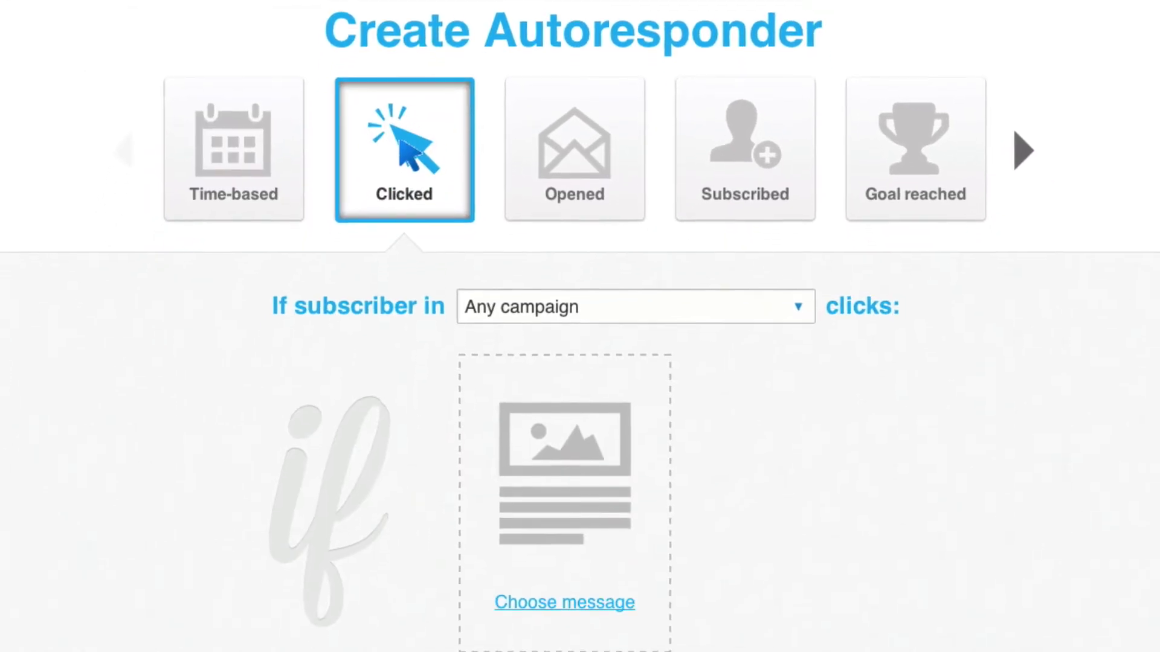
{"action": "left_click", "coordinate": [792, 297]}
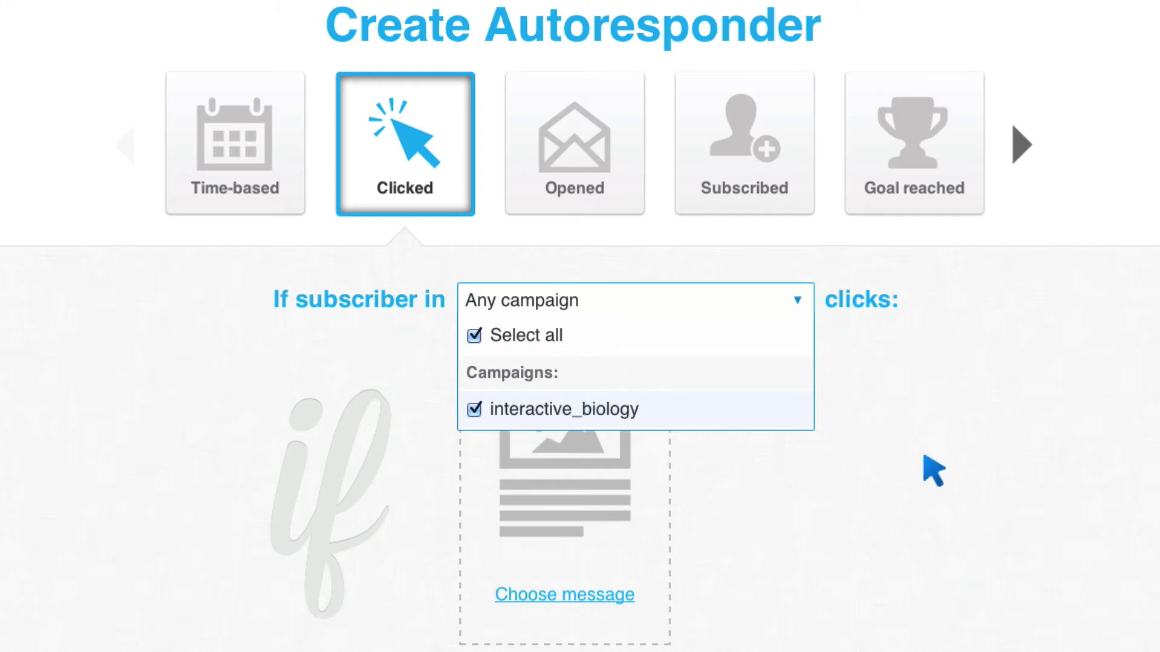
{"action": "left_click", "coordinate": [935, 477]}
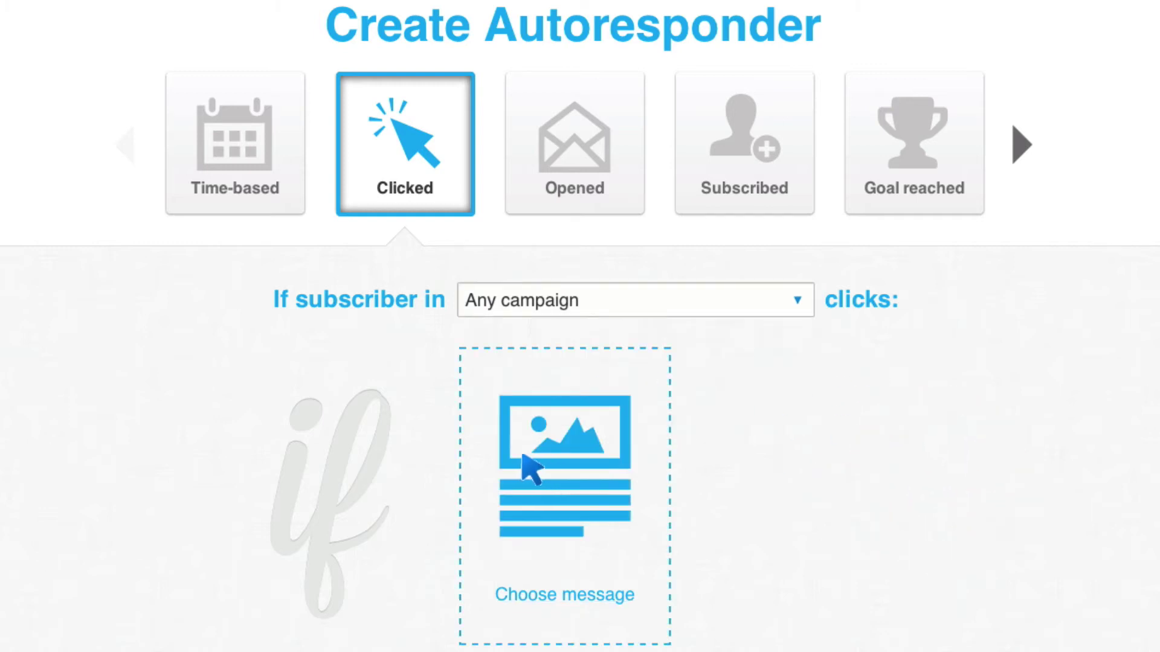
{"action": "left_click", "coordinate": [563, 485]}
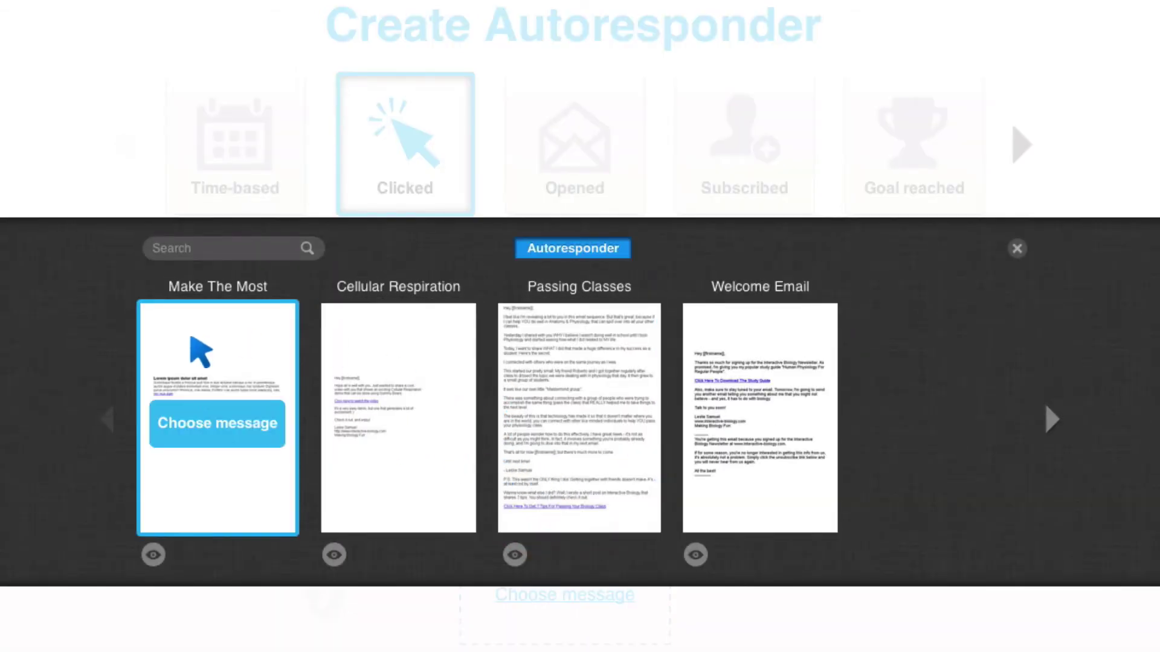
{"action": "left_click", "coordinate": [211, 345]}
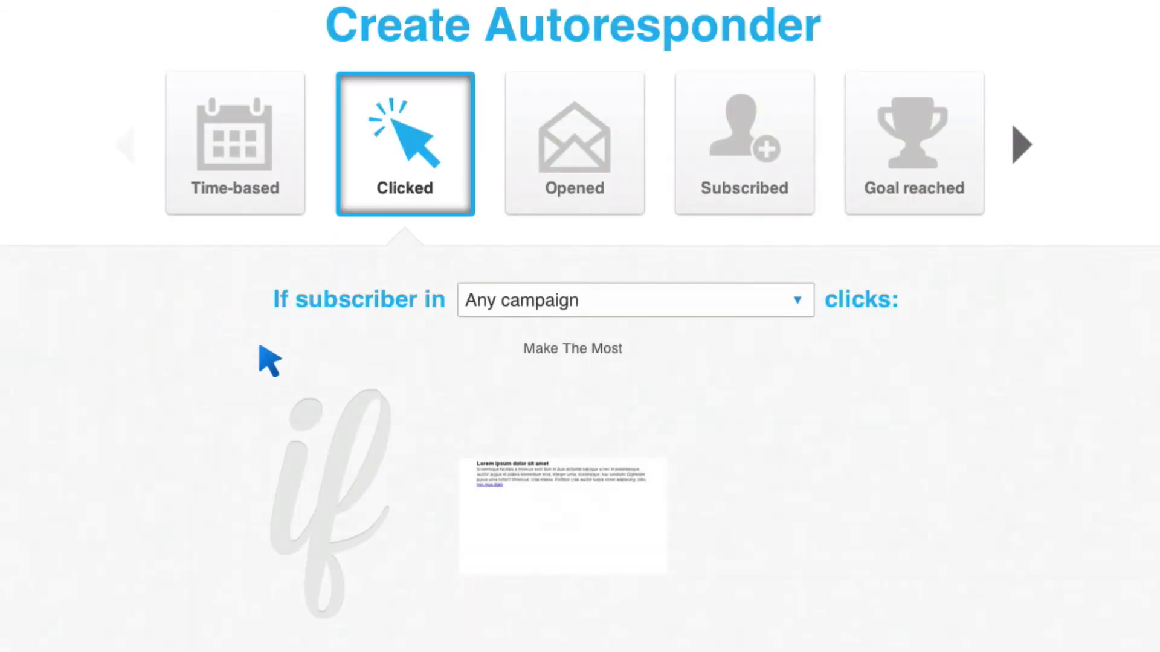
Choose the third interactive-biology.com link, whose path begins 'ana', as the watched link.
{"action": "scroll", "coordinate": [190, 396], "scroll_direction": "down", "scroll_amount": 2}
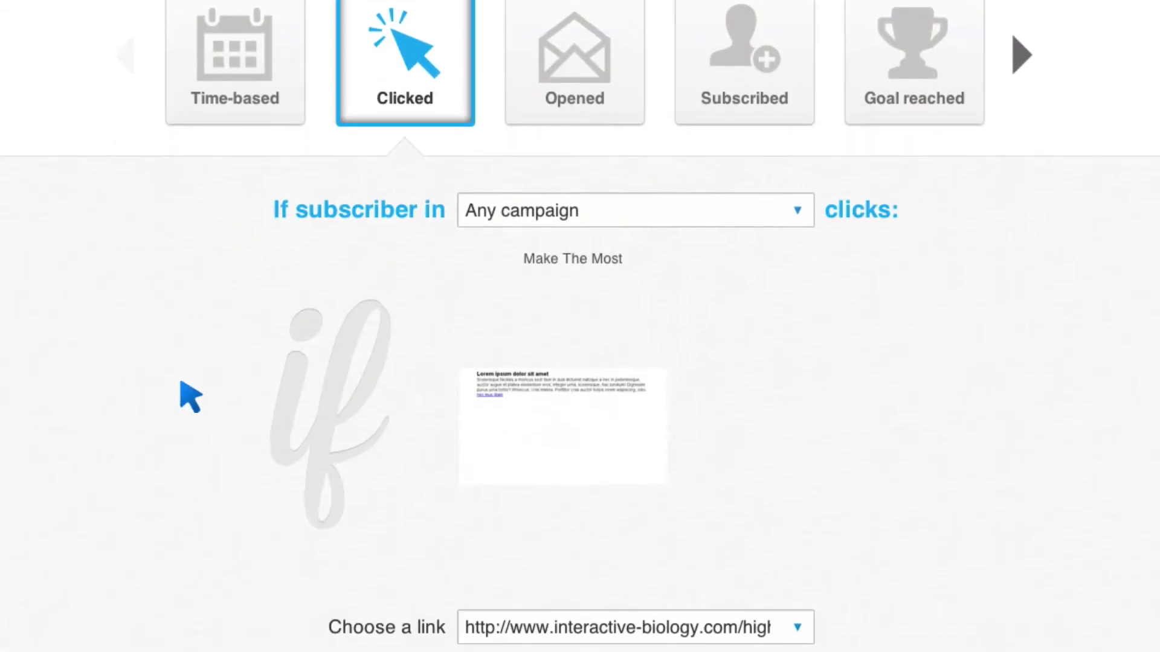
{"action": "scroll", "coordinate": [190, 396], "scroll_direction": "down", "scroll_amount": 5}
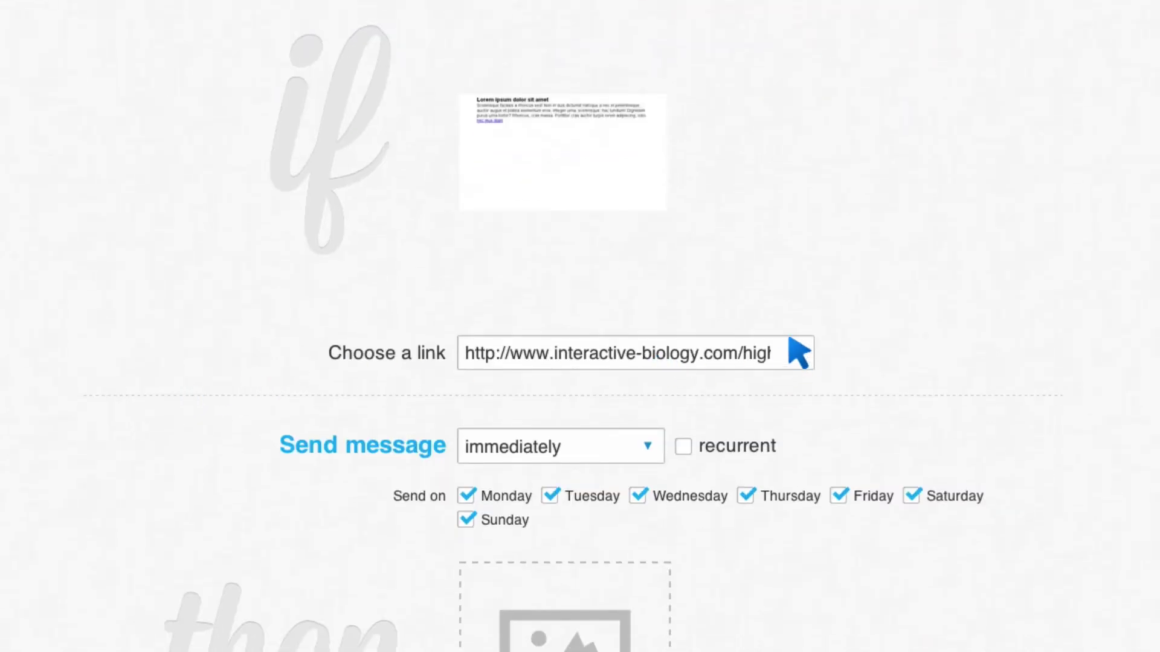
{"action": "left_click", "coordinate": [794, 353]}
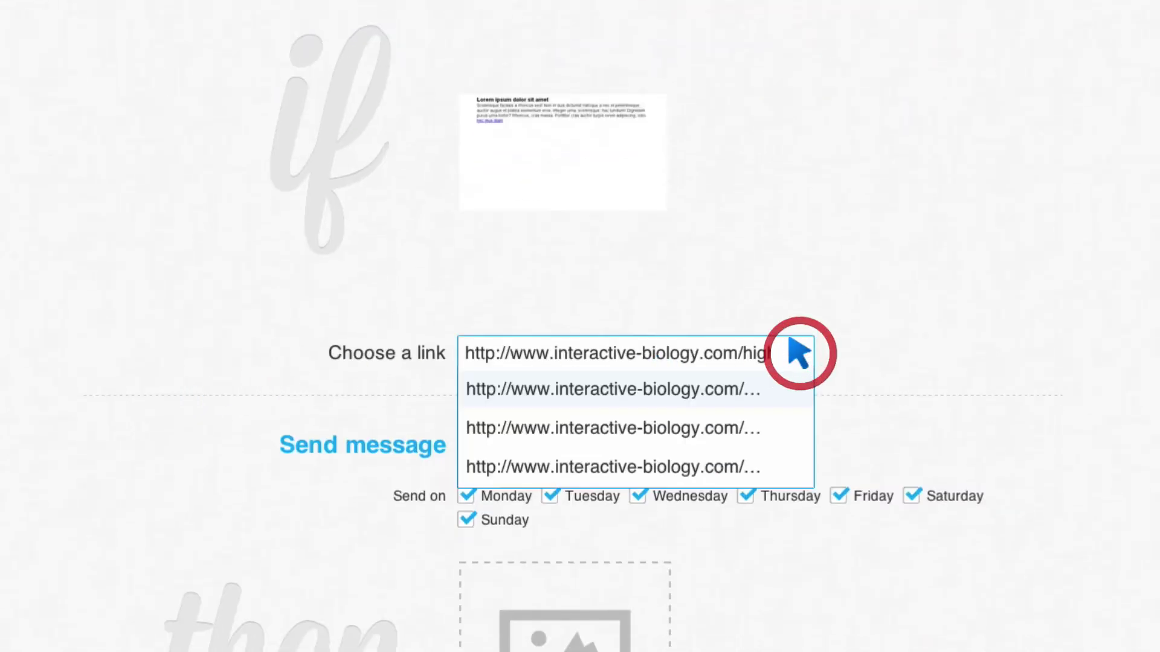
{"action": "left_click", "coordinate": [734, 346]}
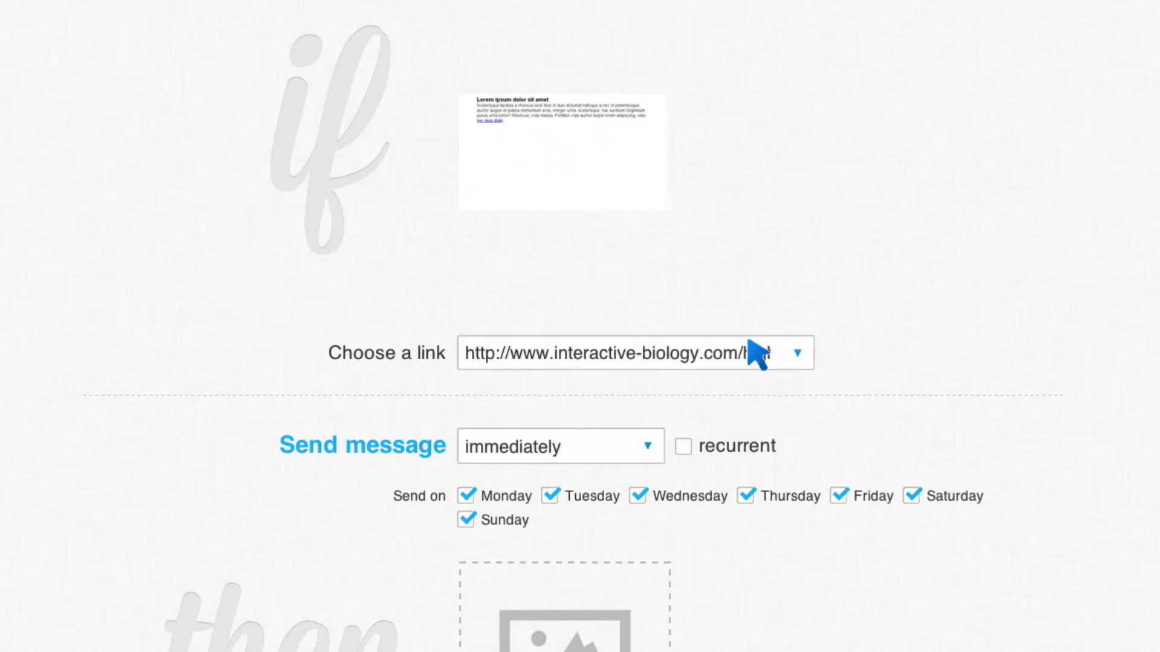
{"action": "left_click", "coordinate": [801, 346]}
{"action": "left_click", "coordinate": [711, 426]}
{"action": "left_click", "coordinate": [797, 354]}
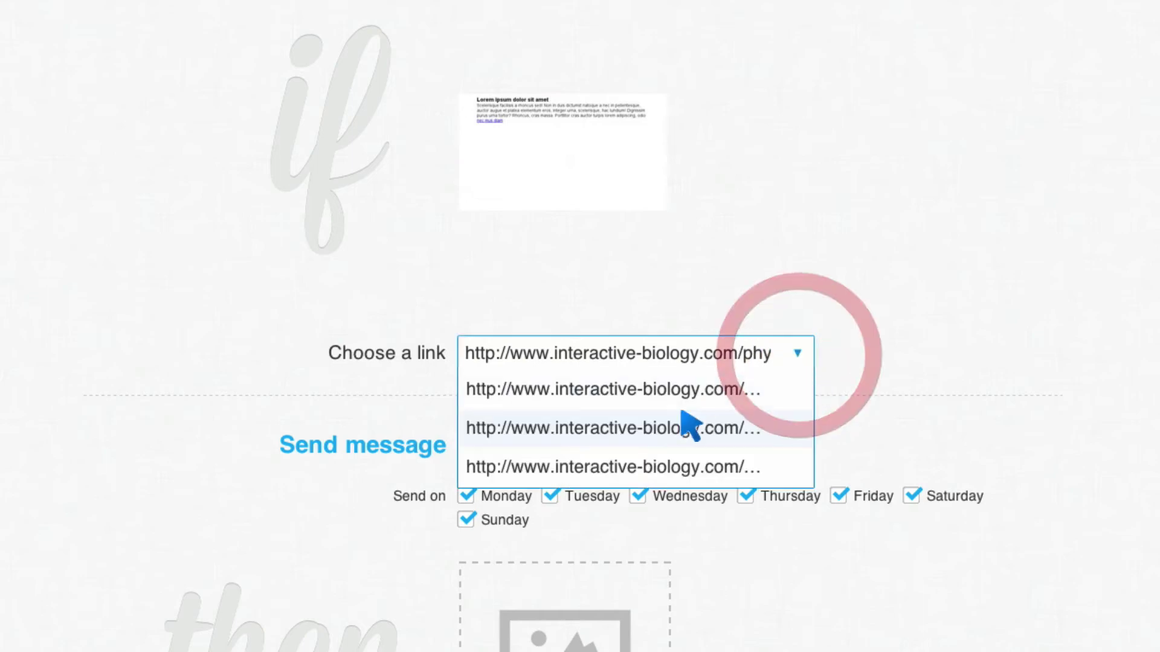
{"action": "left_click", "coordinate": [672, 467]}
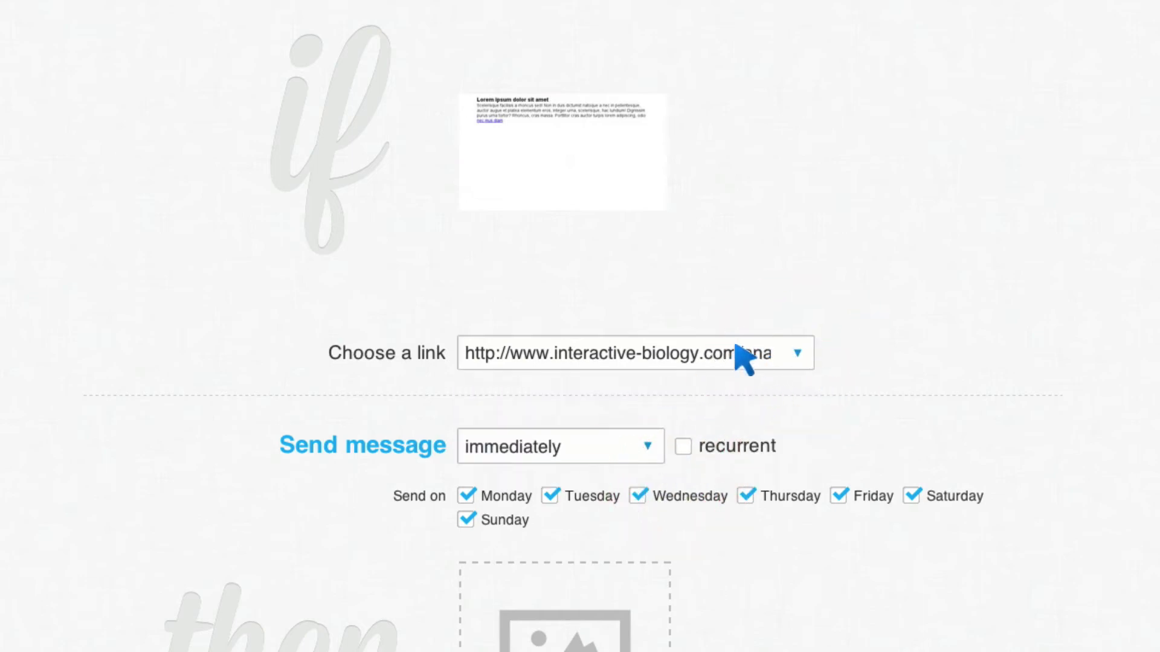
{"action": "scroll", "coordinate": [622, 415], "scroll_direction": "down", "scroll_amount": 2}
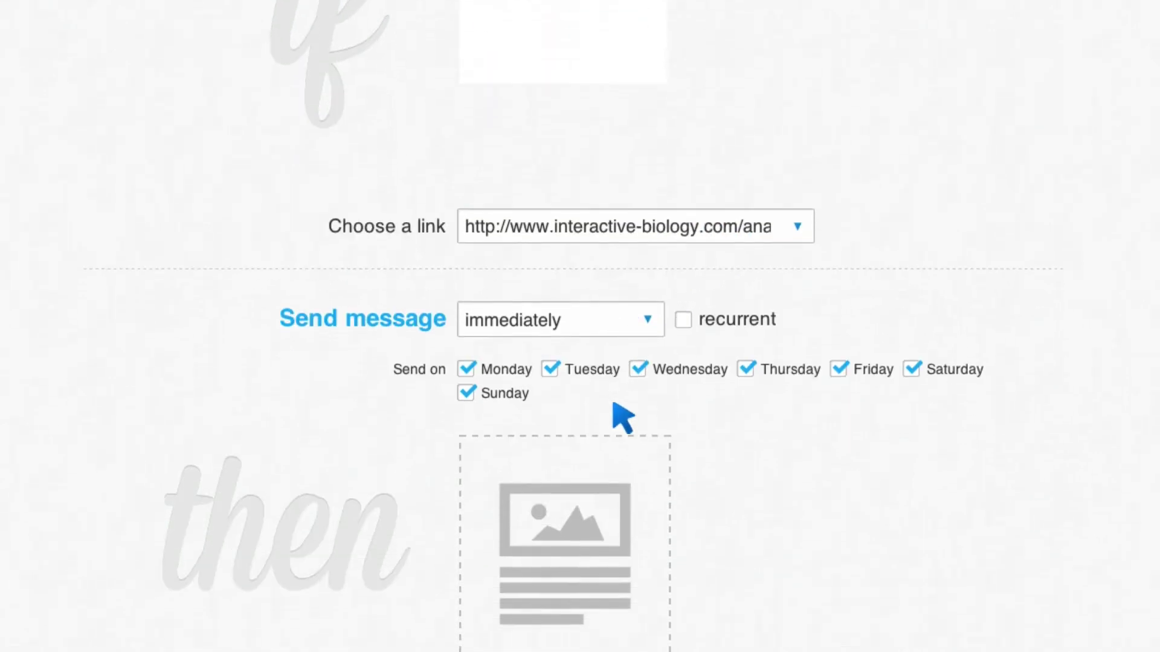
Change the send timing from immediately to 'with delay of' 1 day.
{"action": "left_click", "coordinate": [646, 318]}
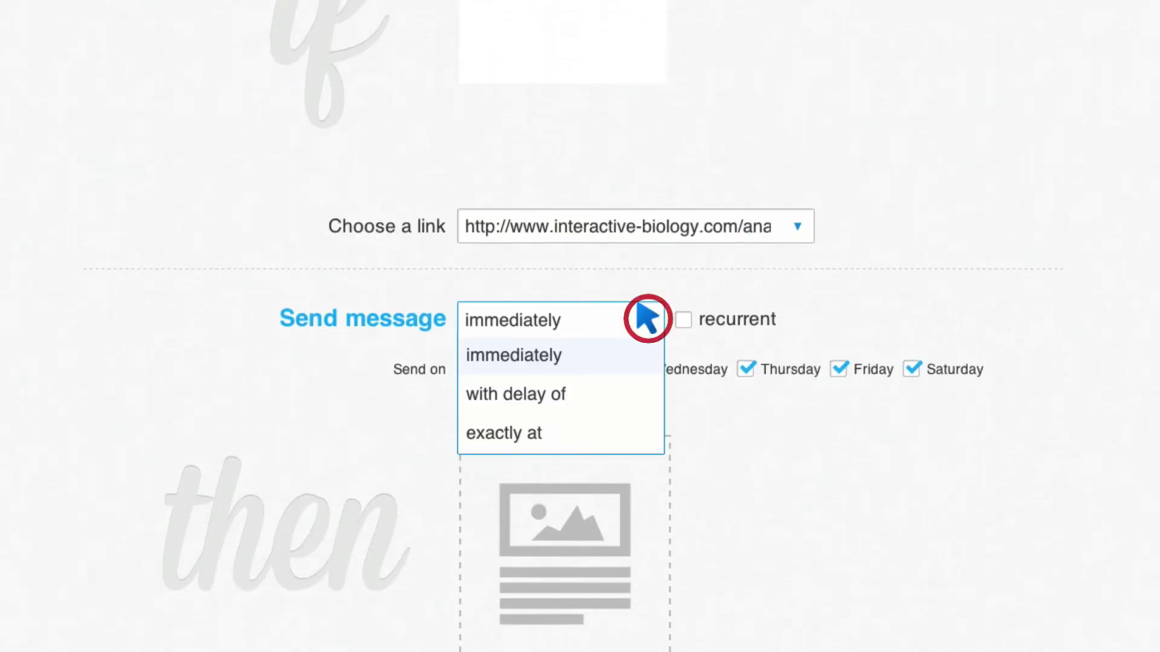
{"action": "left_click", "coordinate": [547, 395]}
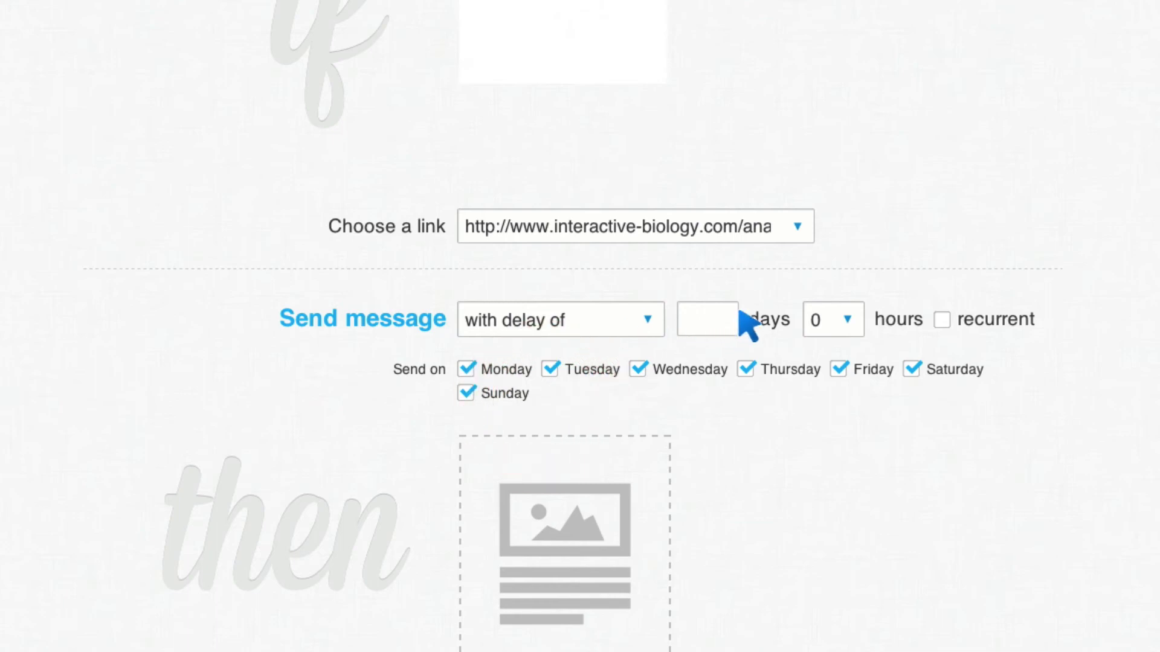
{"action": "left_click", "coordinate": [717, 318]}
{"action": "type", "text": "1"}
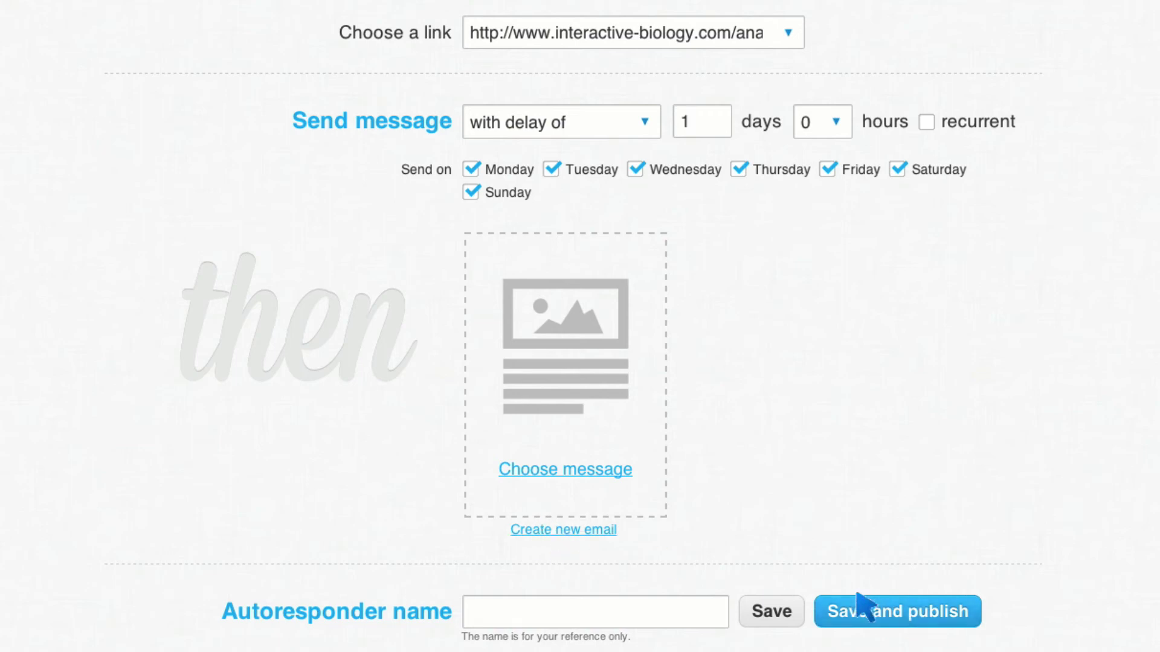
{"action": "scroll", "coordinate": [890, 436], "scroll_direction": "up", "scroll_amount": 5}
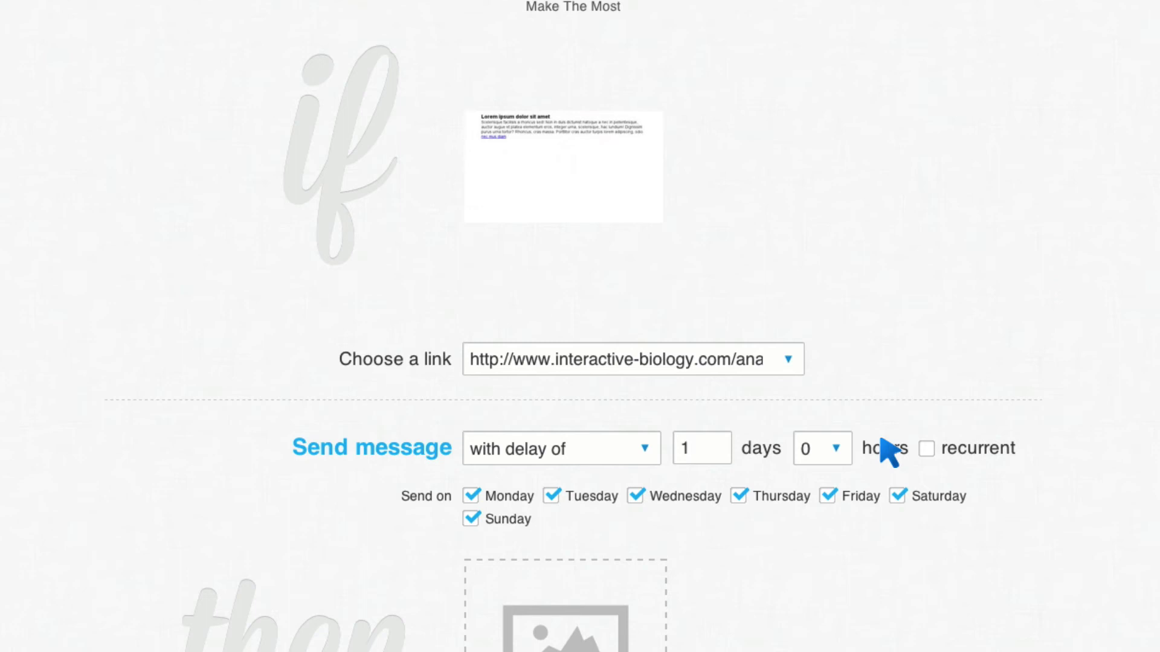
{"action": "scroll", "coordinate": [1028, 311], "scroll_direction": "up", "scroll_amount": 5}
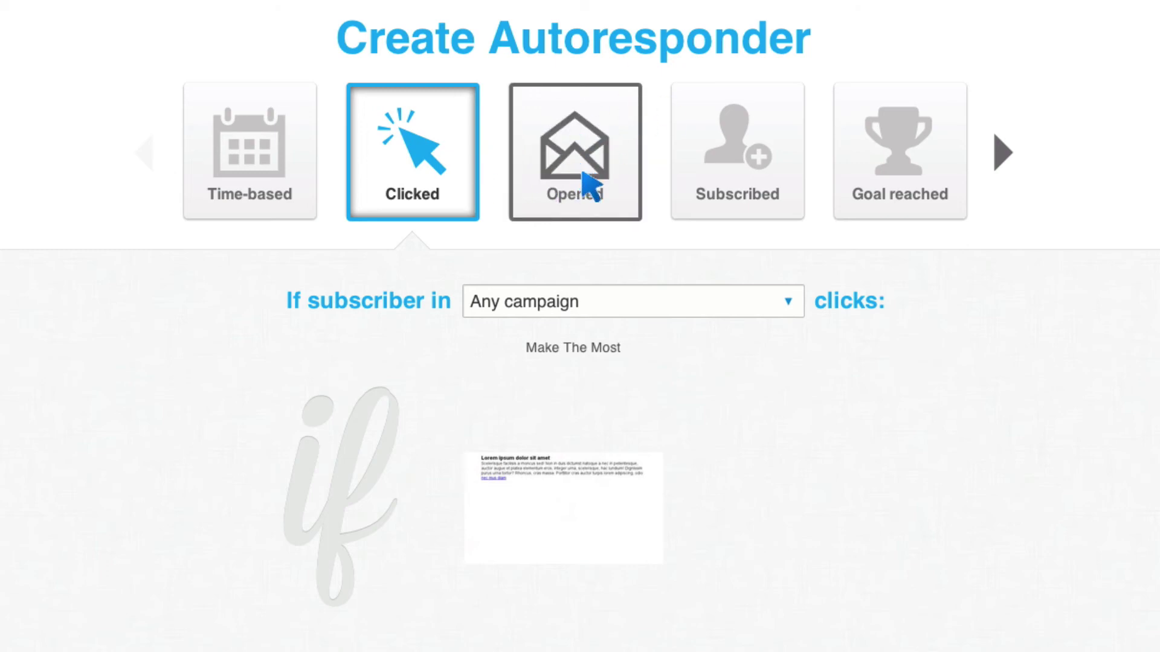
Switch to the Goal reached trigger and create a goal, leaving the unsaved autoresponder.
{"action": "left_click", "coordinate": [885, 147]}
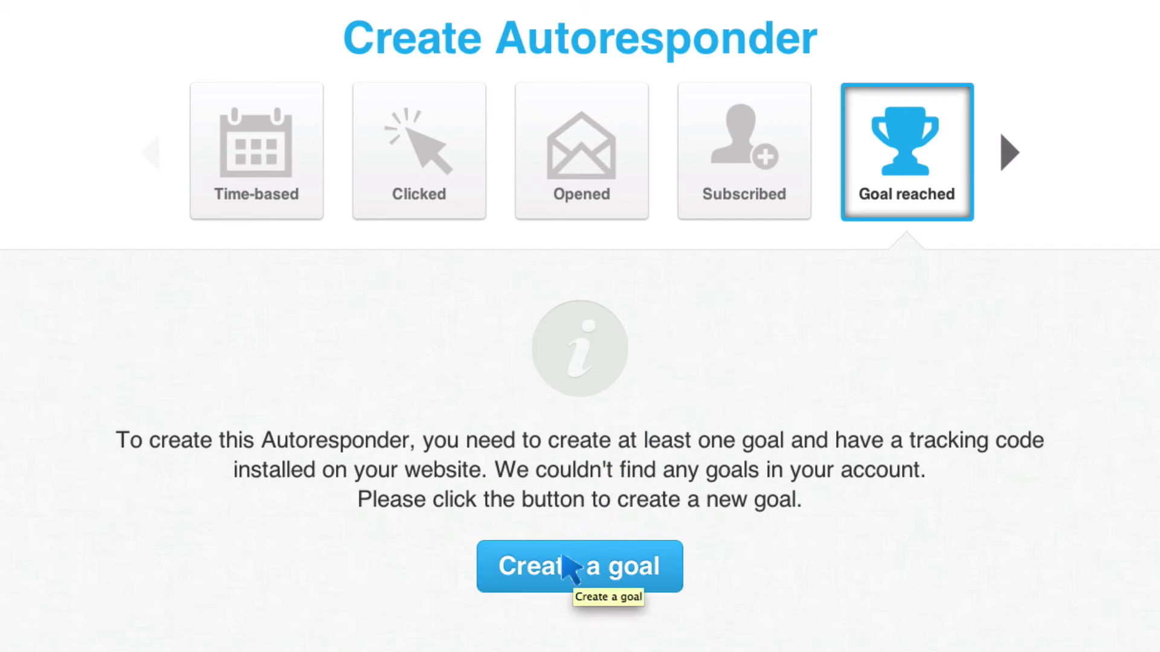
{"action": "left_click", "coordinate": [571, 568]}
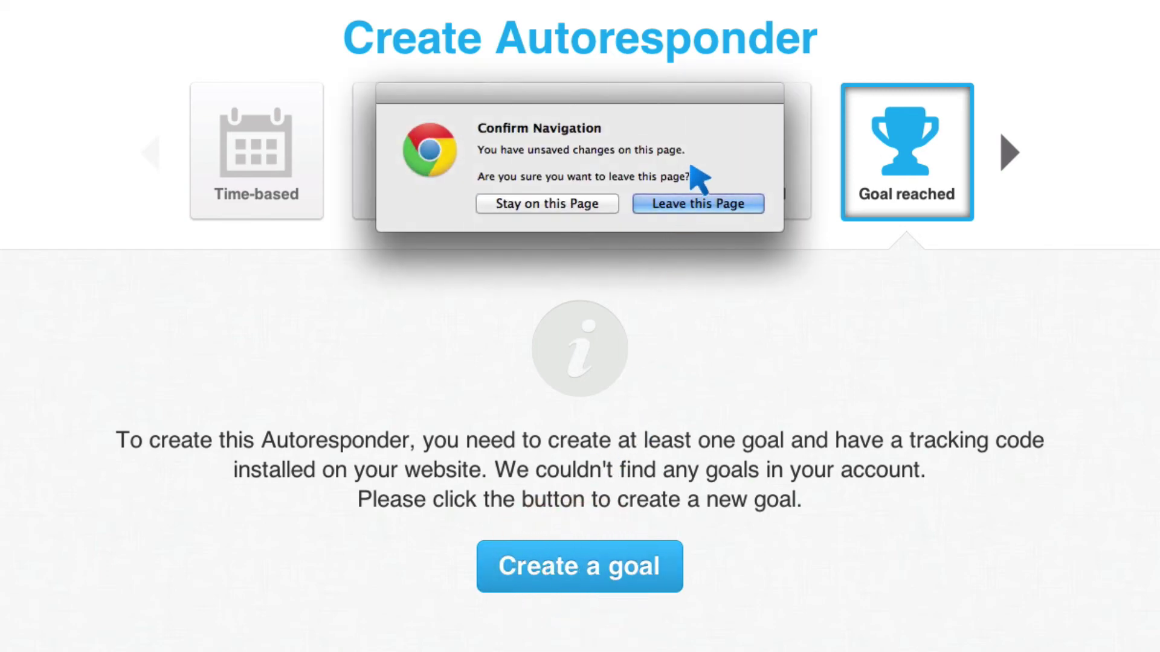
{"action": "left_click", "coordinate": [688, 199]}
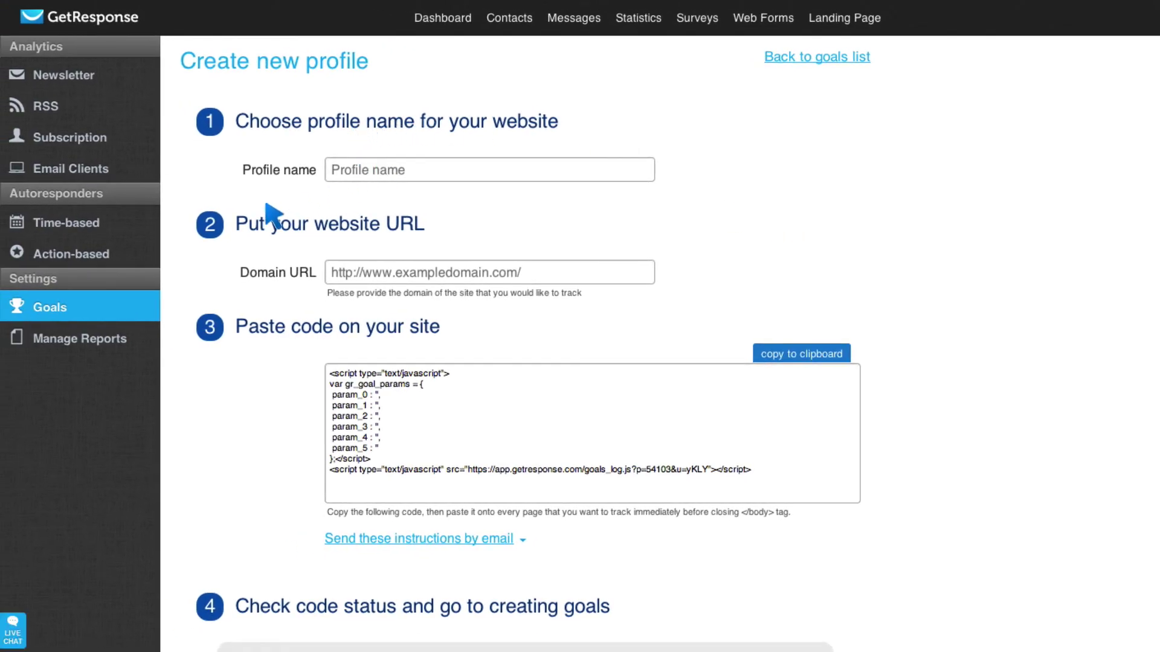
Return from the profile form to the empty Interactive Biology goals list.
{"action": "left_click", "coordinate": [407, 175]}
{"action": "left_click", "coordinate": [814, 61]}
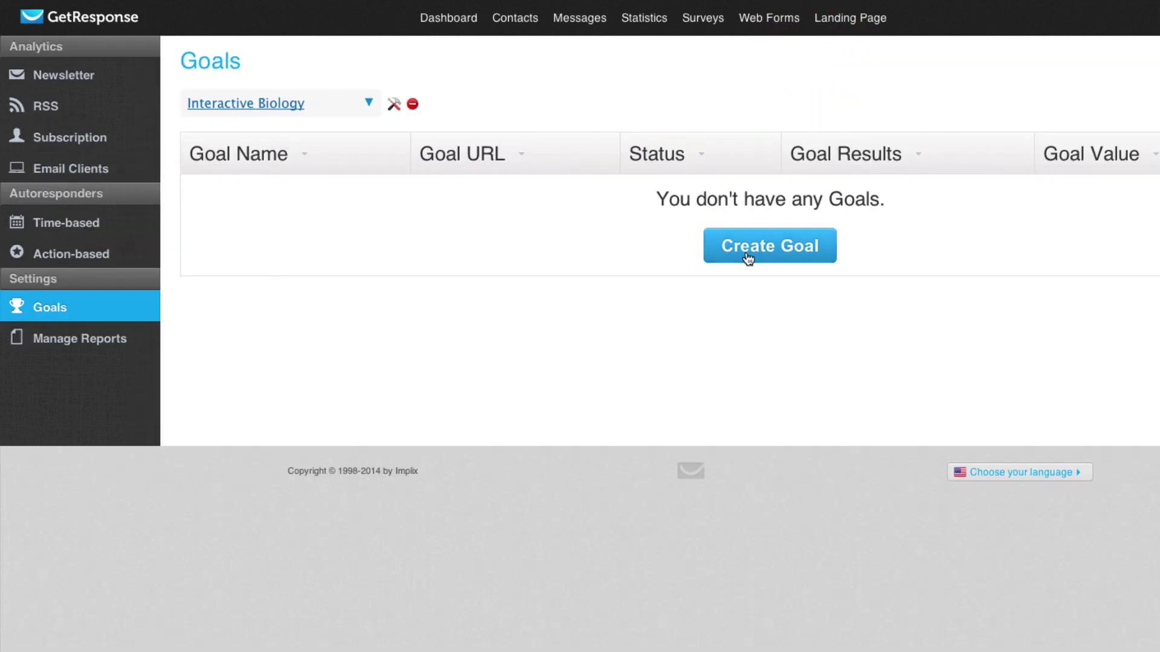
Open a new goal form for Interactive Biology and focus the Goal name field.
{"action": "left_click", "coordinate": [772, 255]}
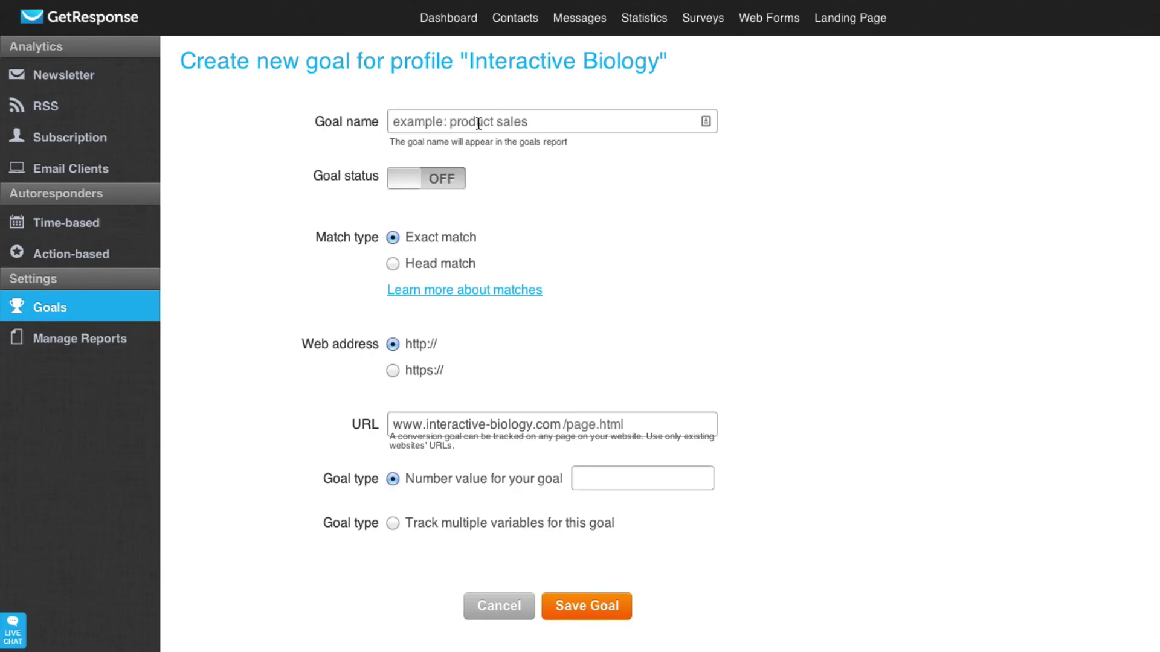
{"action": "left_click", "coordinate": [479, 123]}
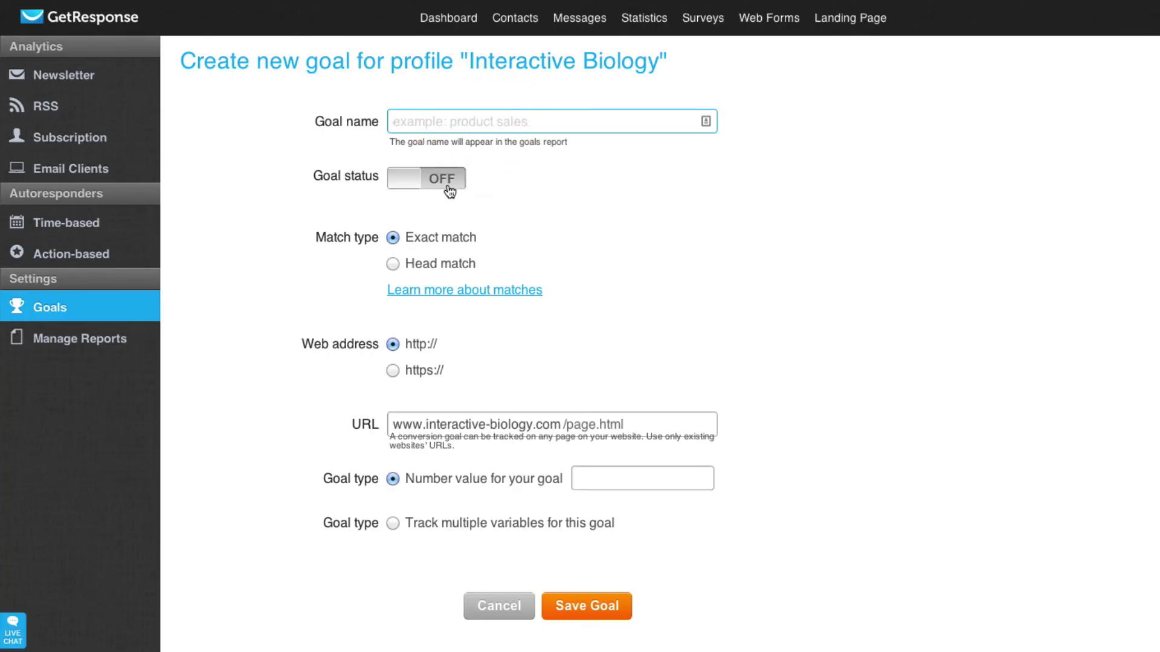